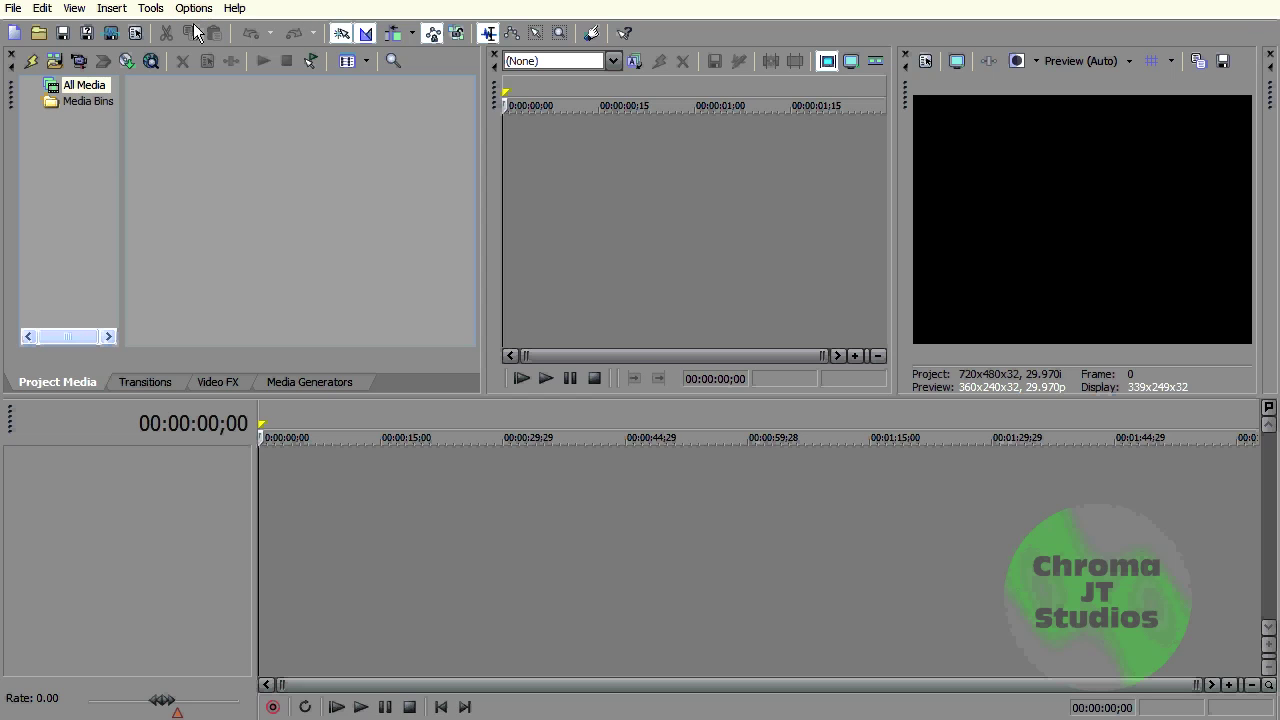
Step: In Preferences, keep media files open when inactive and stop displaying the timeline at the bottom
key(alt+o)
click(276, 561)
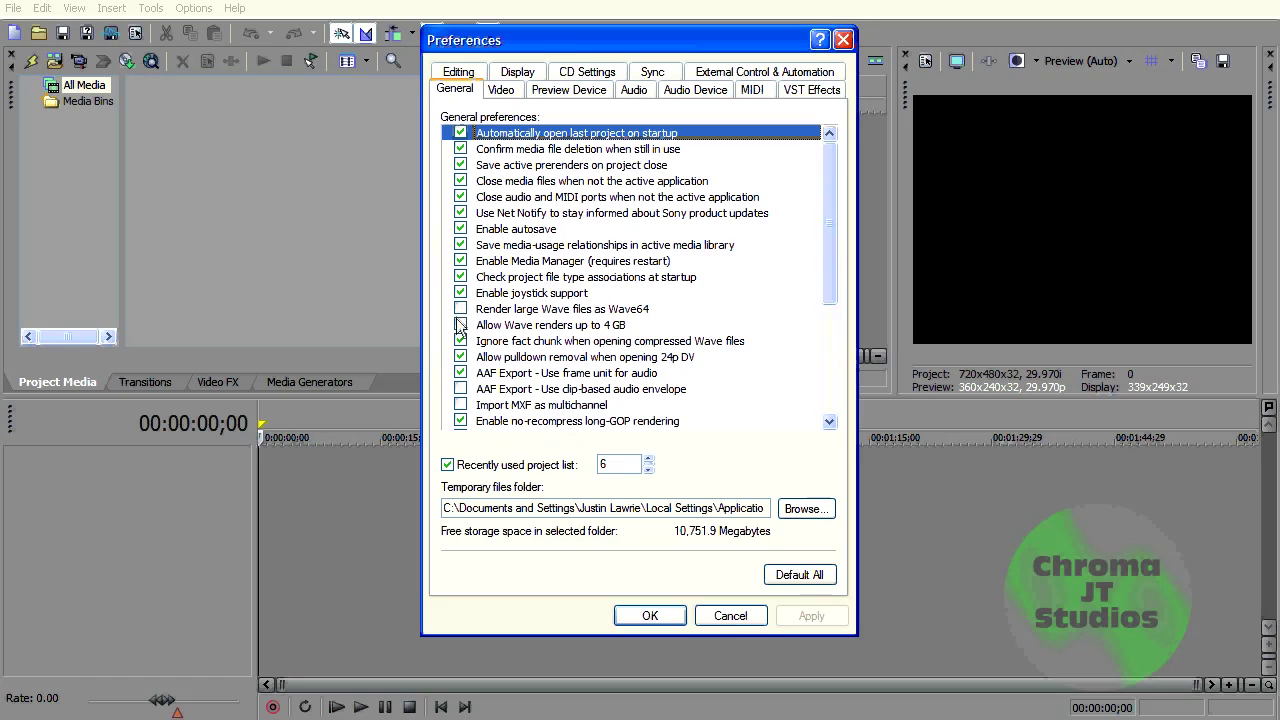
click(460, 181)
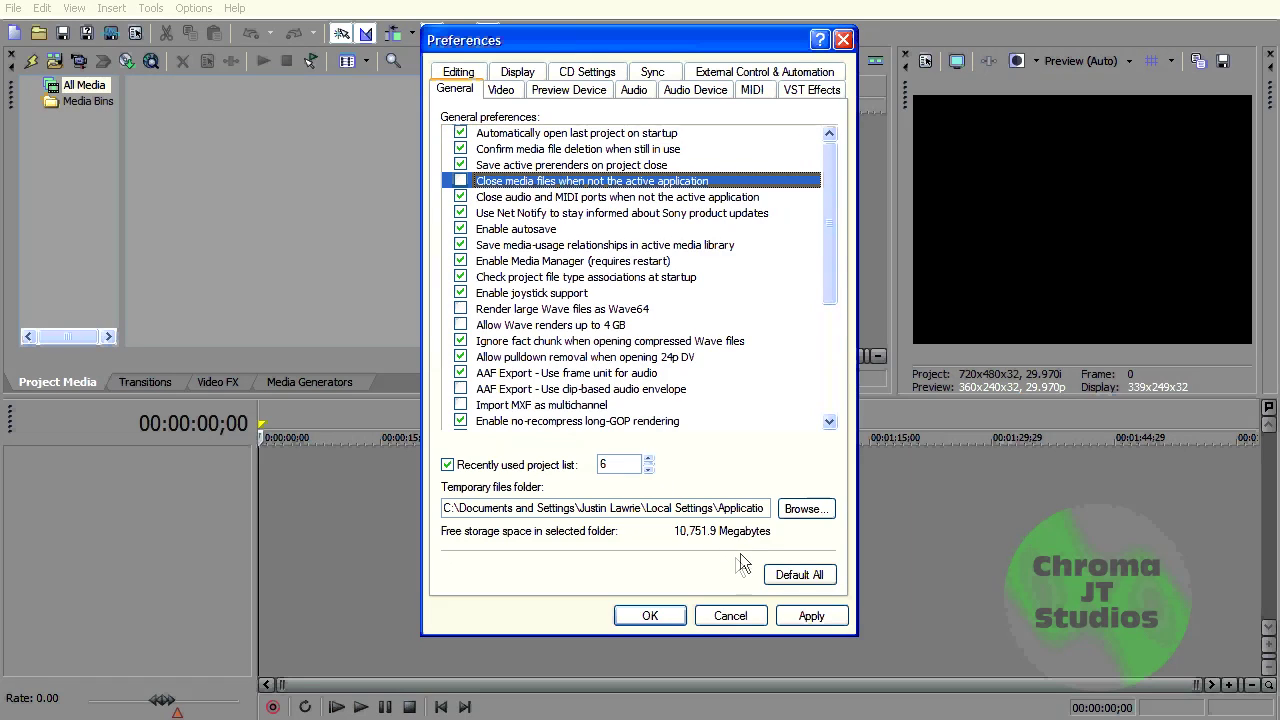
click(459, 73)
click(503, 72)
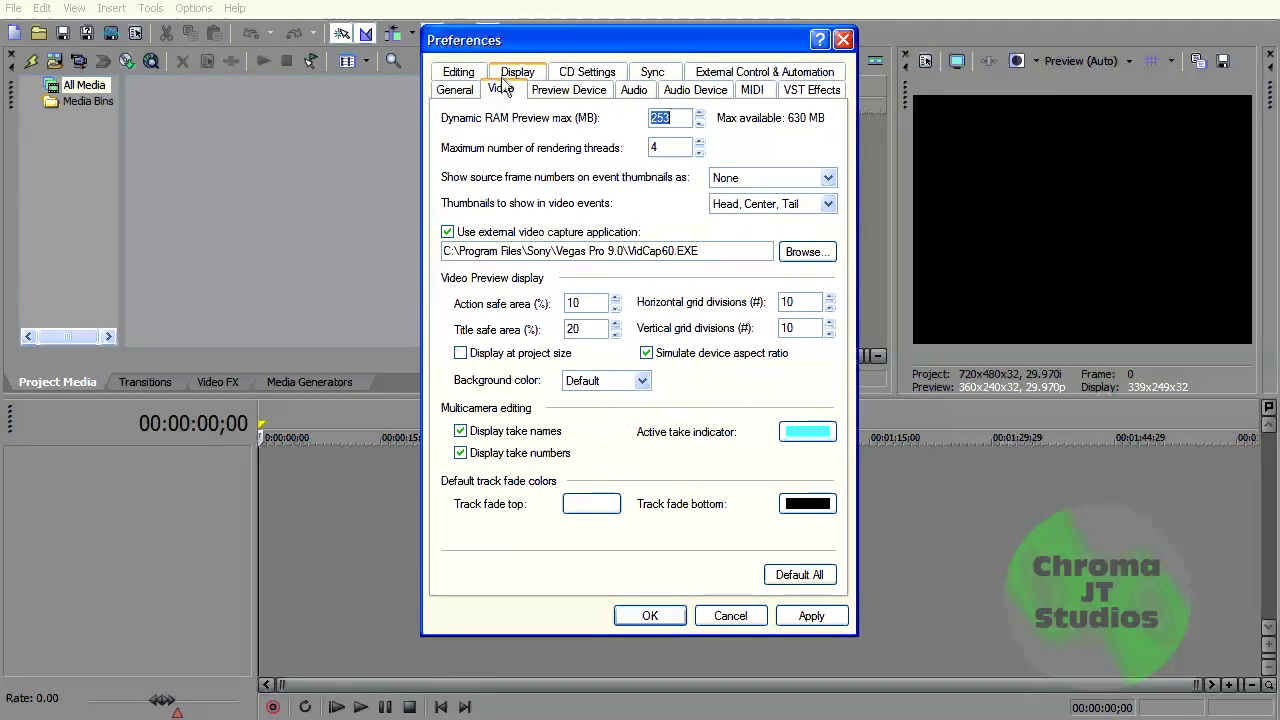
click(533, 72)
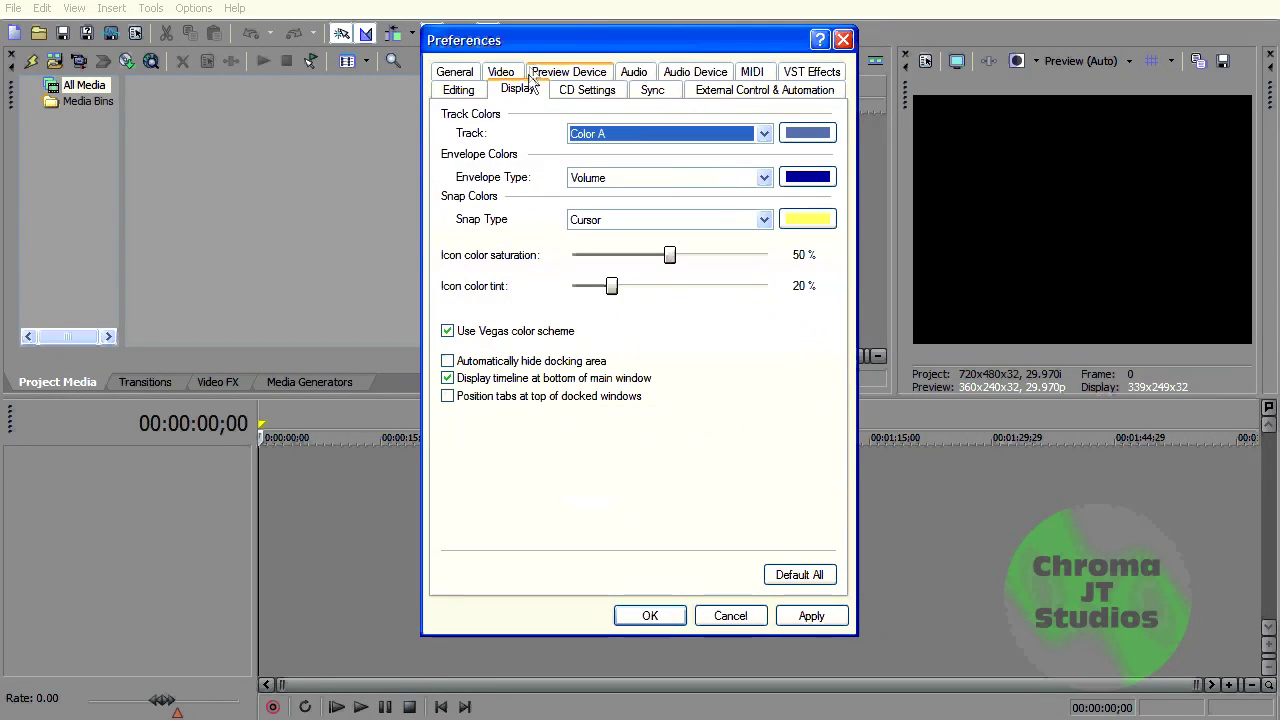
click(533, 379)
click(792, 616)
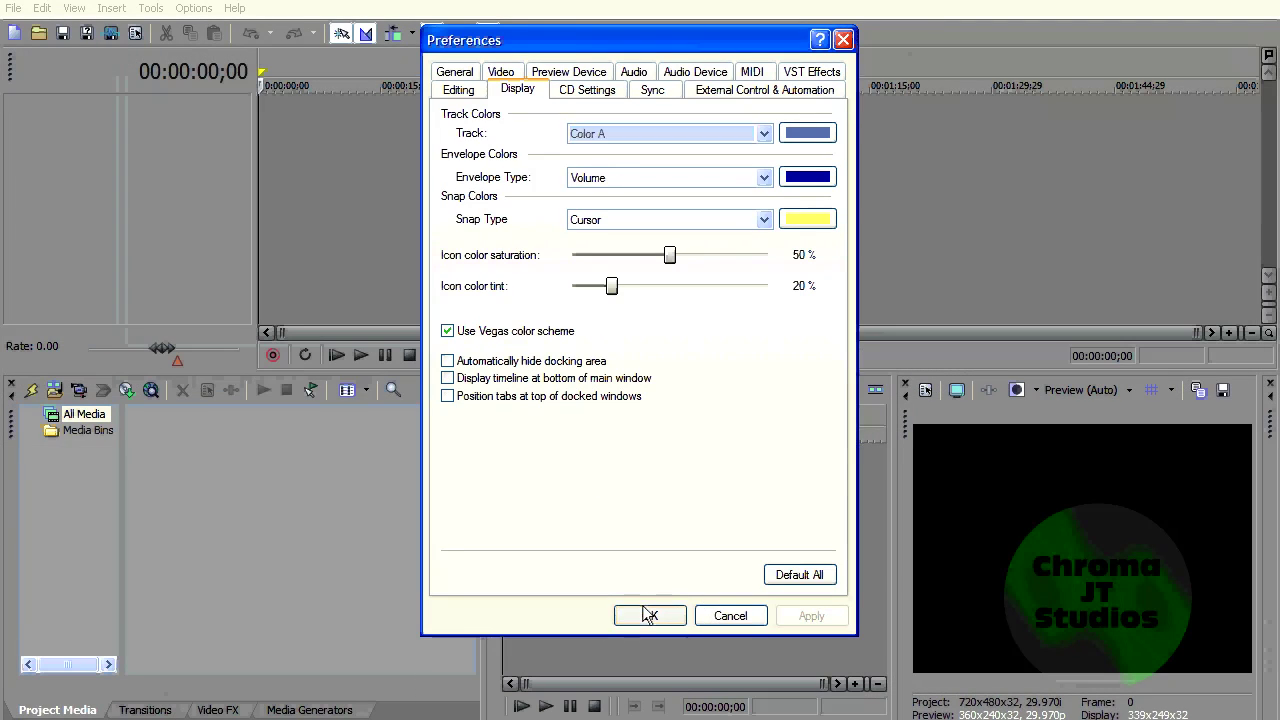
click(650, 615)
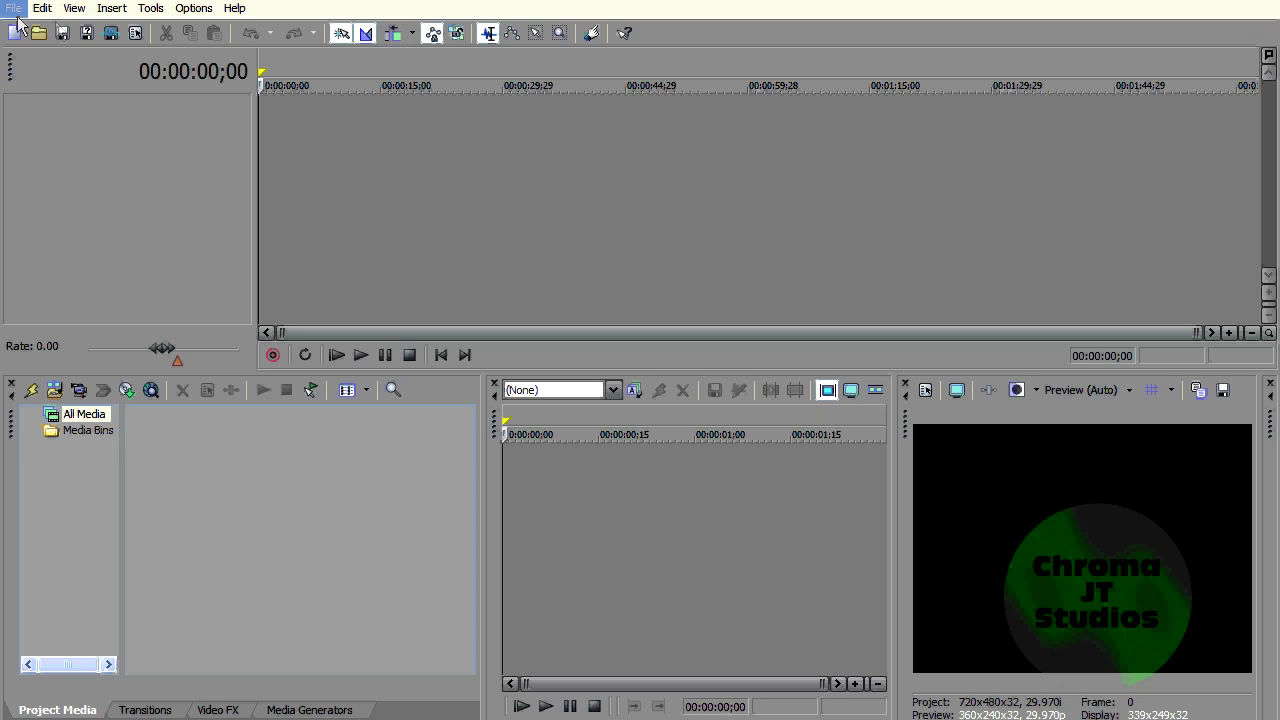
Step: Import 20090523222348.mpg, drag it onto the timeline, and inspect its event options
click(55, 390)
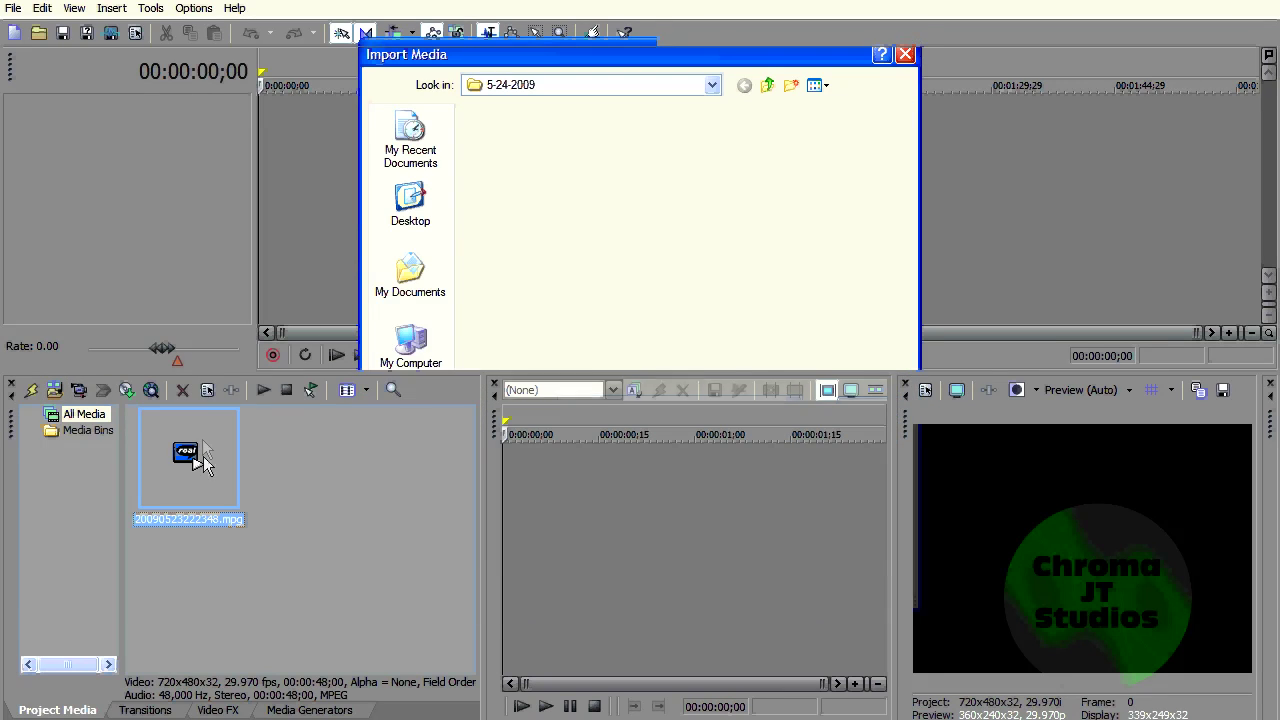
drag(202, 439, 243, 140)
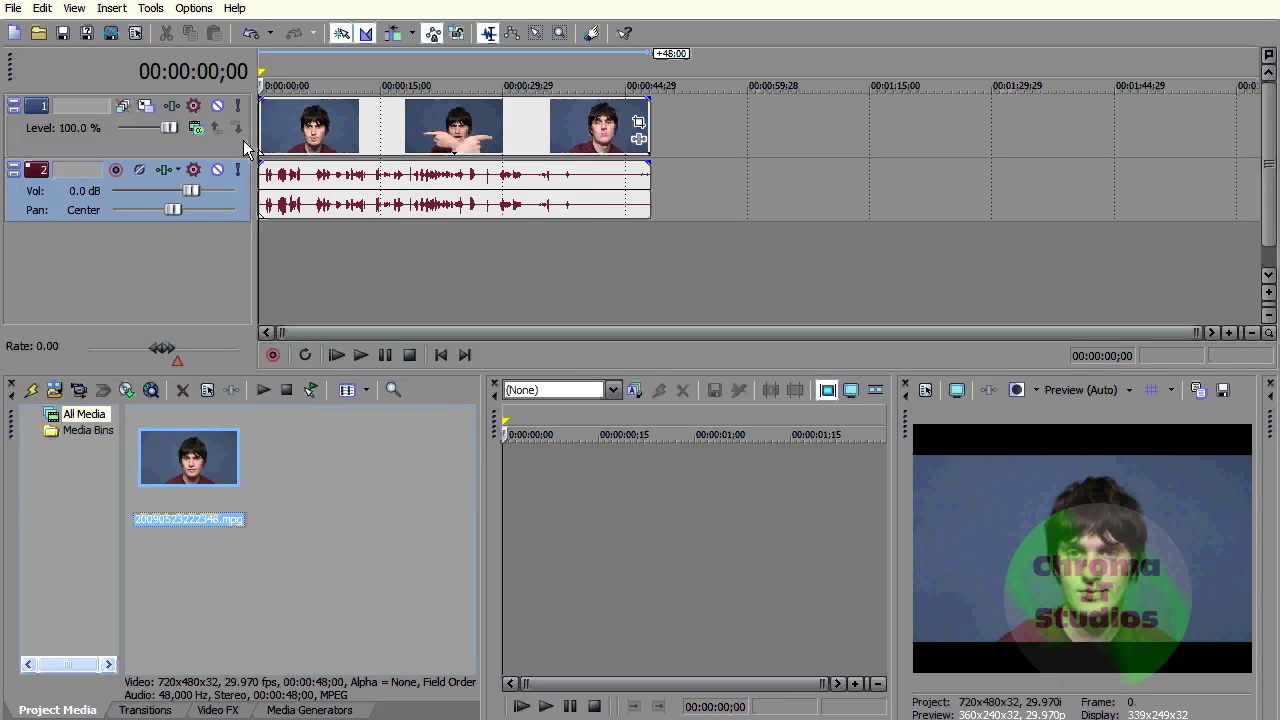
click(540, 136)
right_click(540, 136)
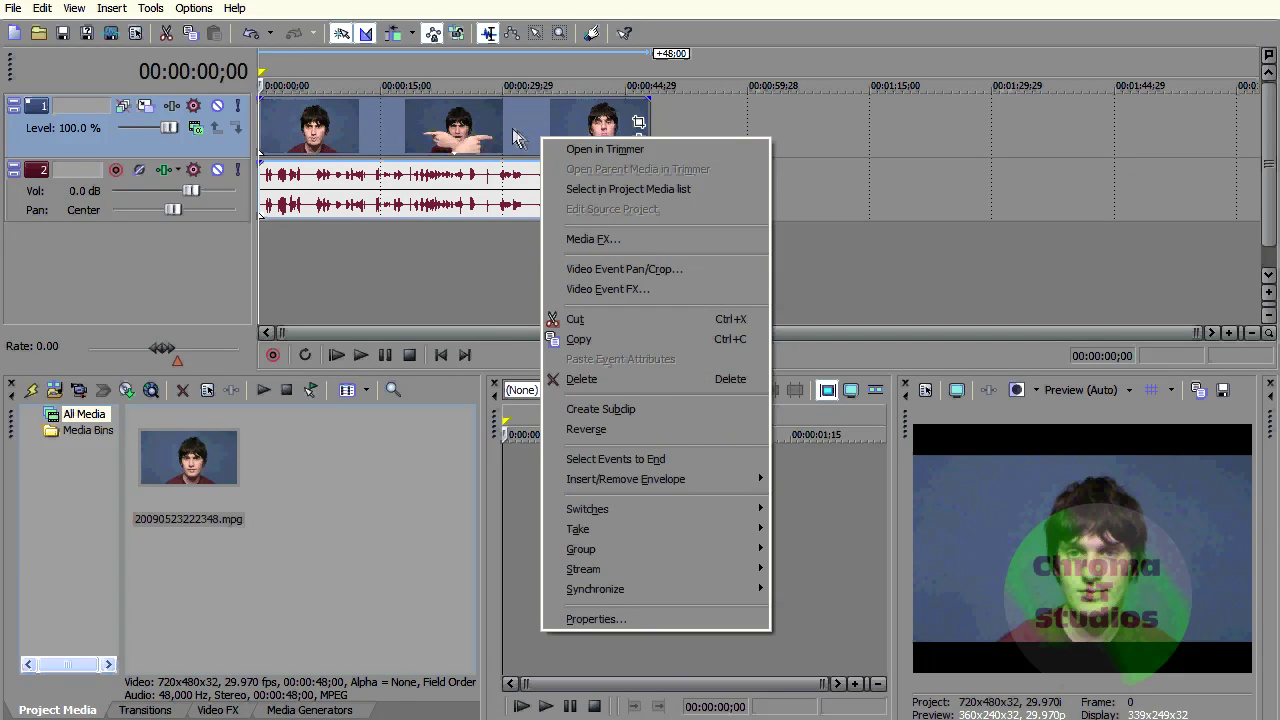
click(510, 137)
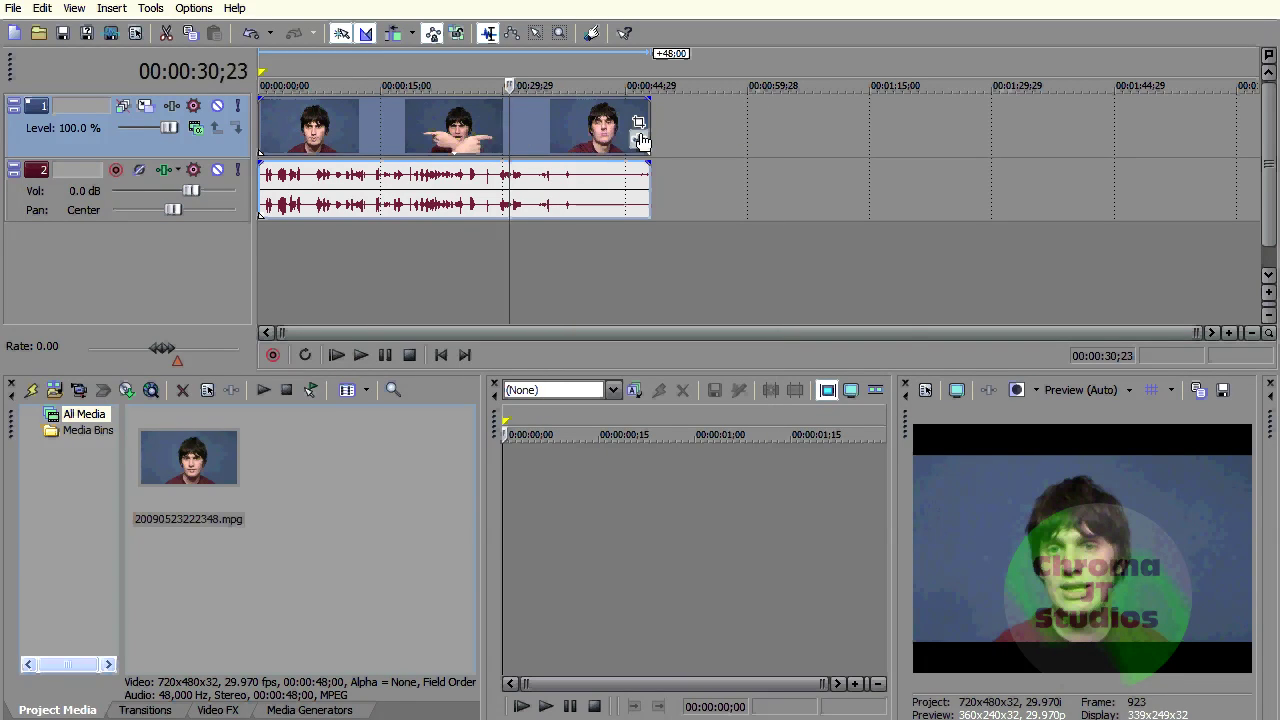
click(641, 141)
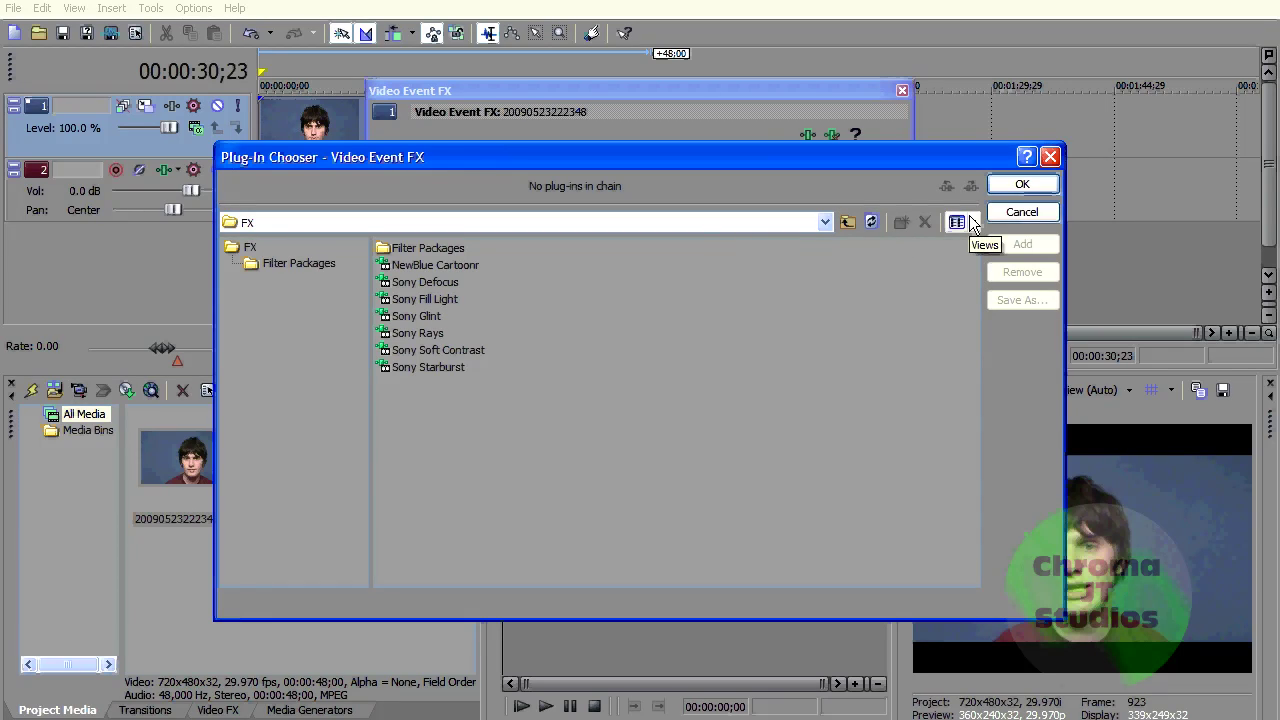
click(845, 222)
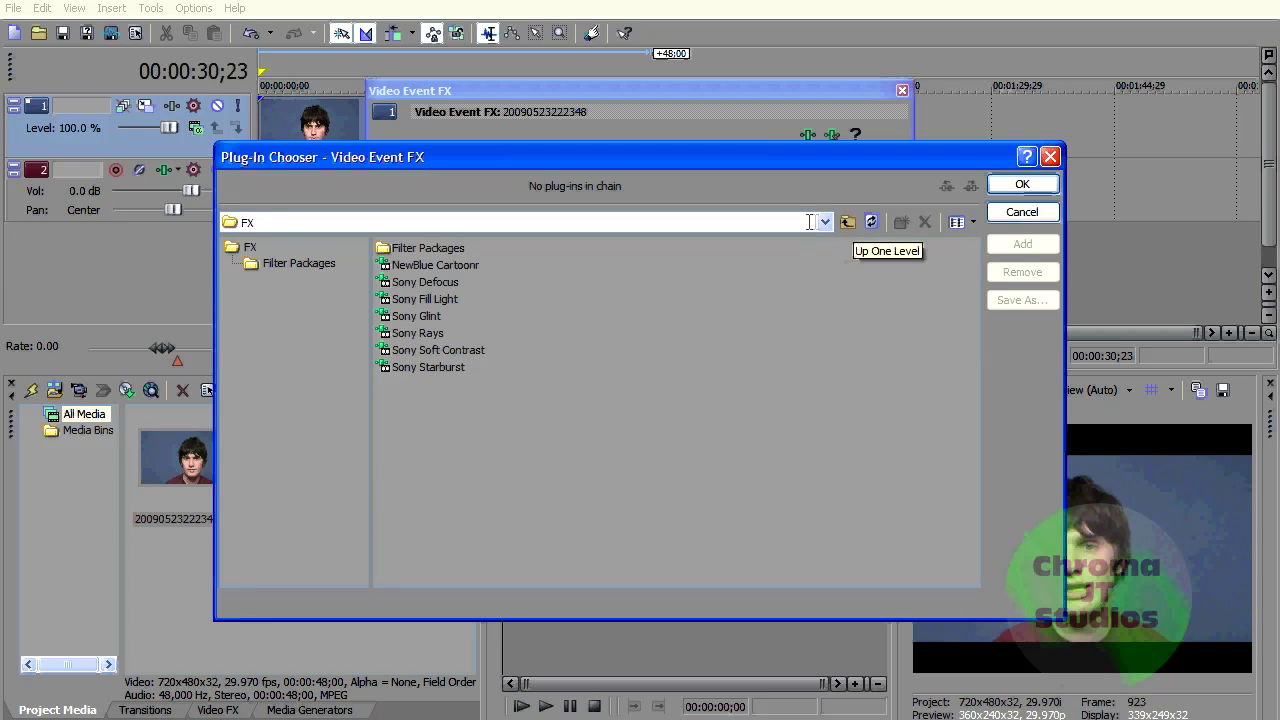
click(825, 222)
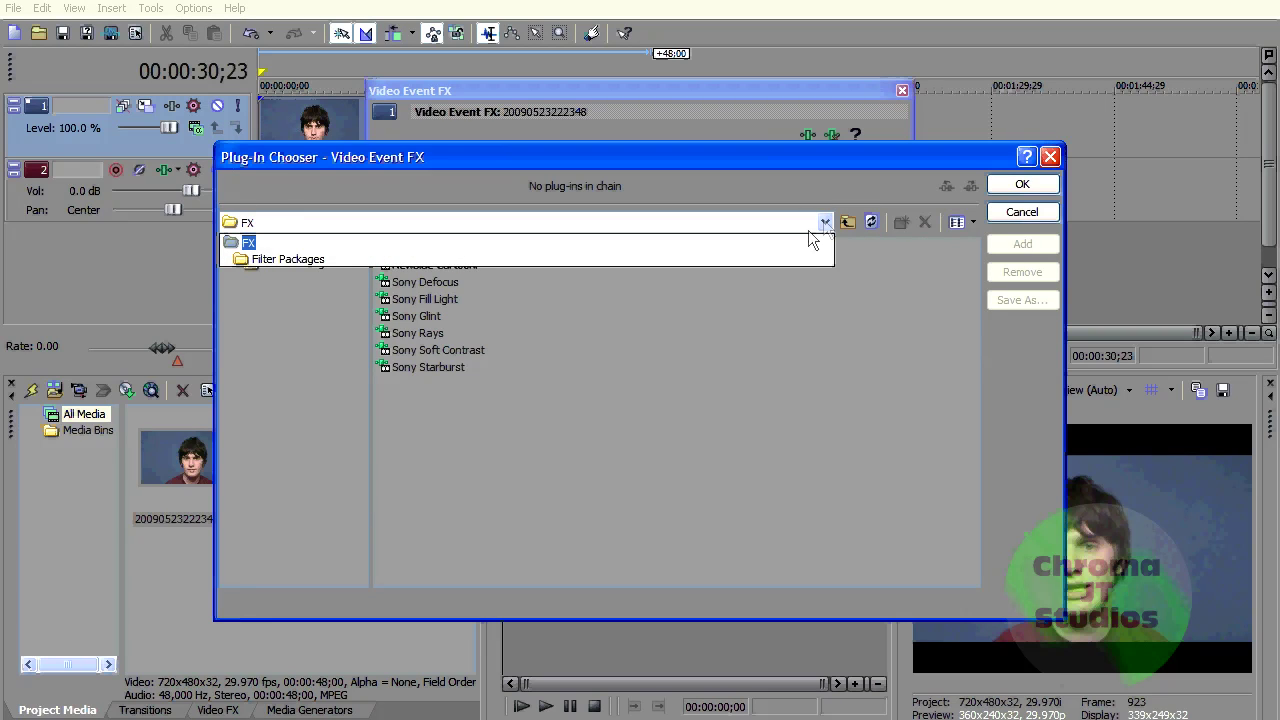
click(252, 259)
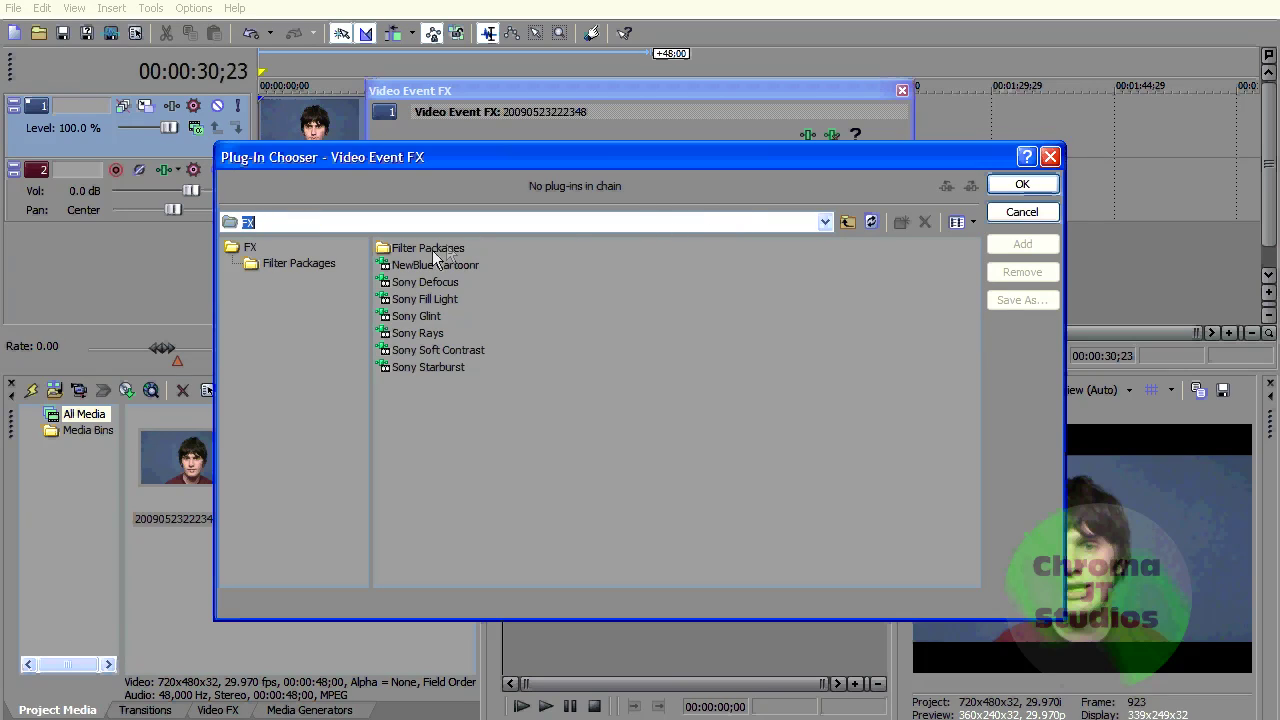
click(970, 222)
click(960, 242)
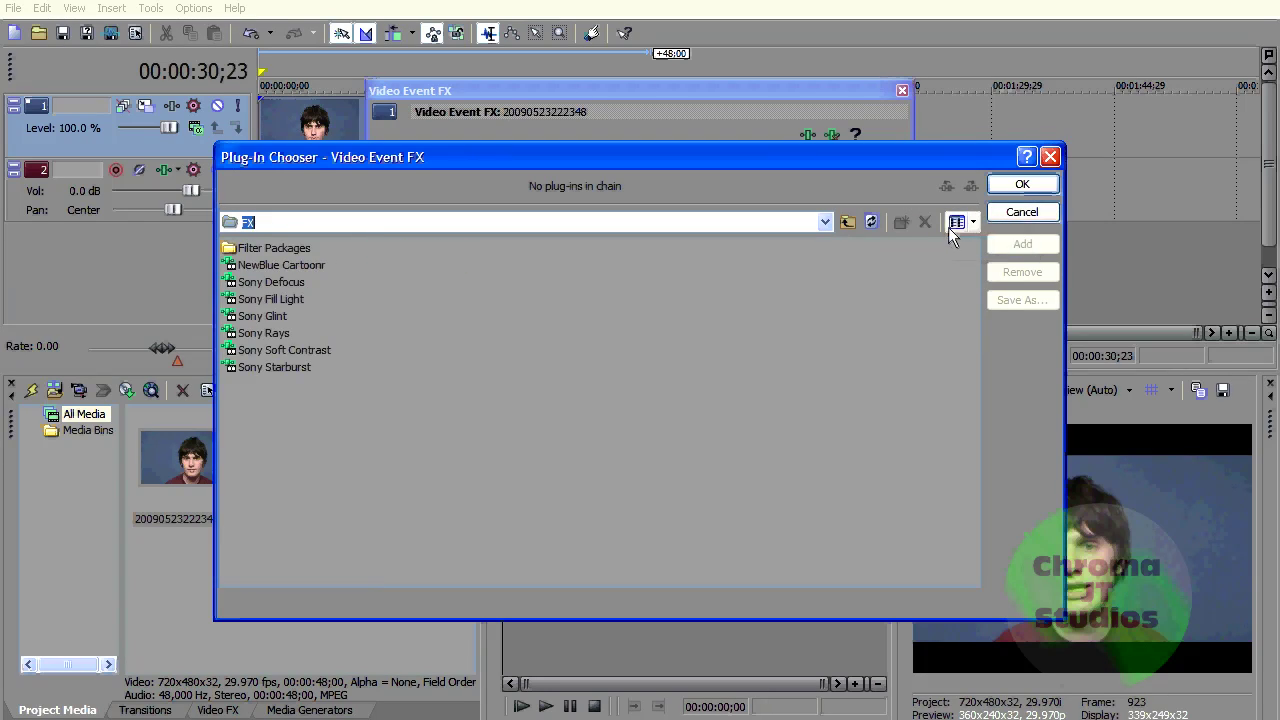
click(966, 224)
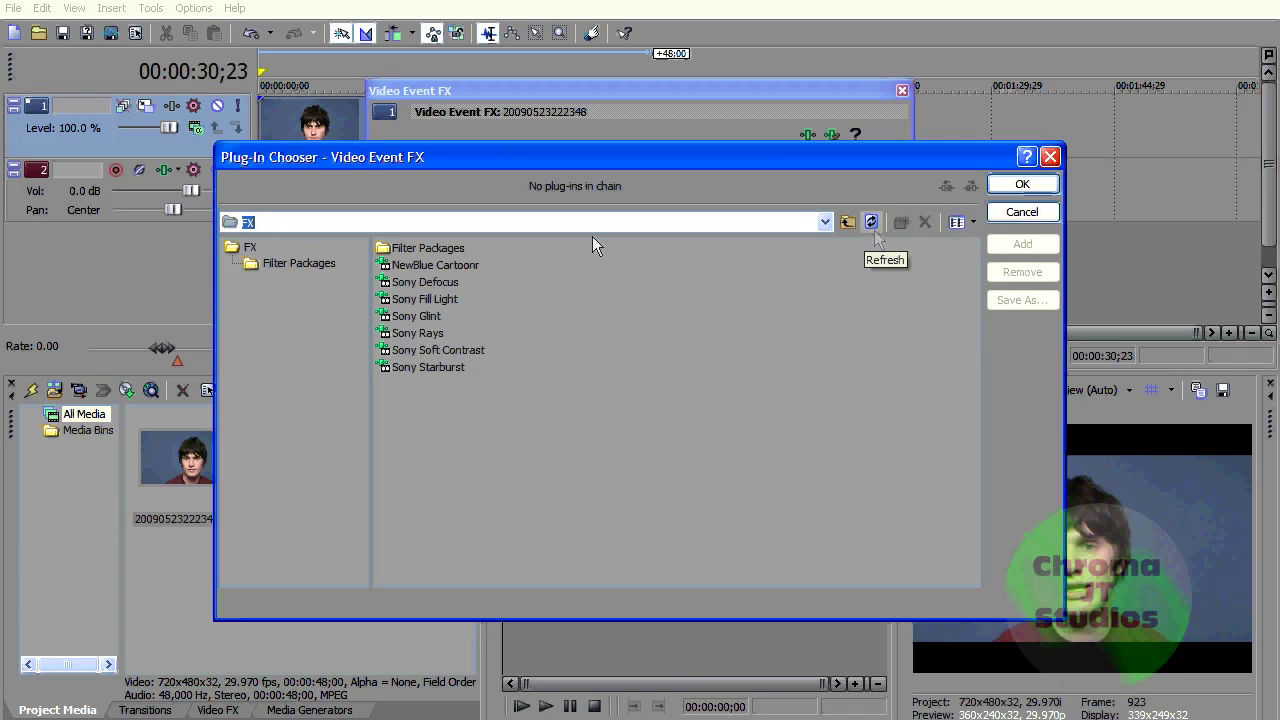
click(1022, 212)
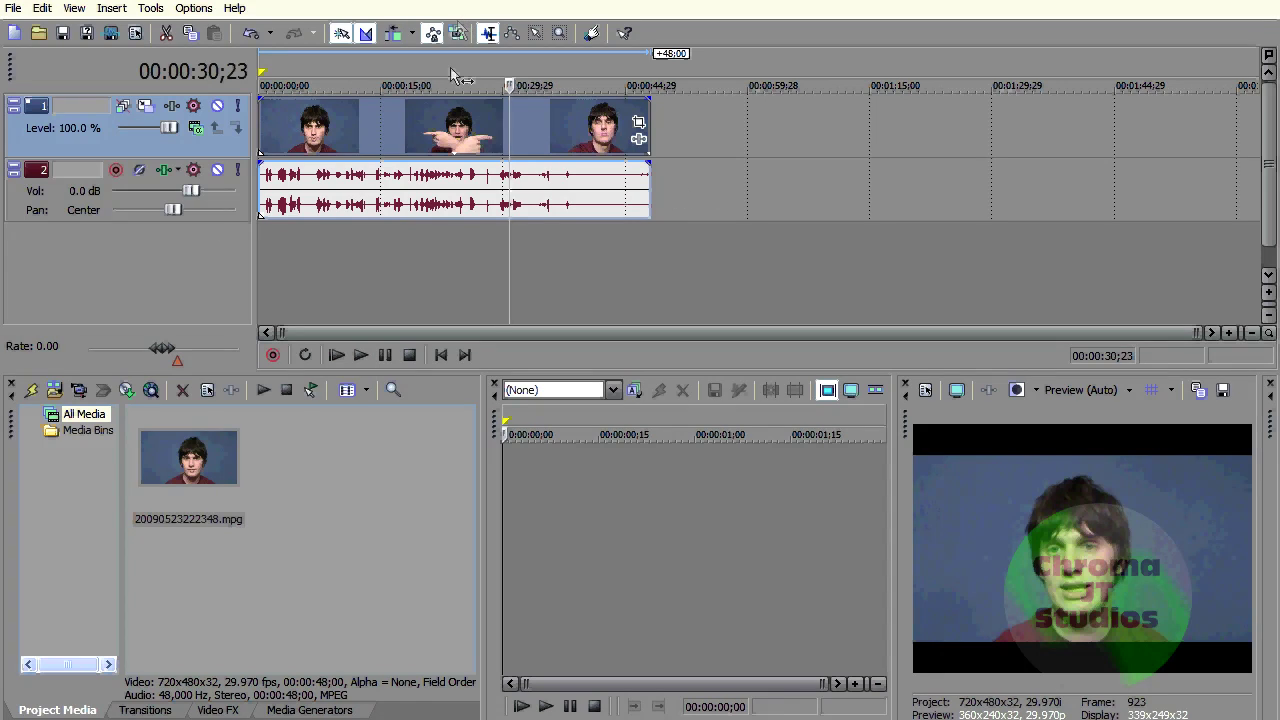
Step: Open the clip 20090523222348.mpg in the Trimmer from the event's context menu
double_click(456, 143)
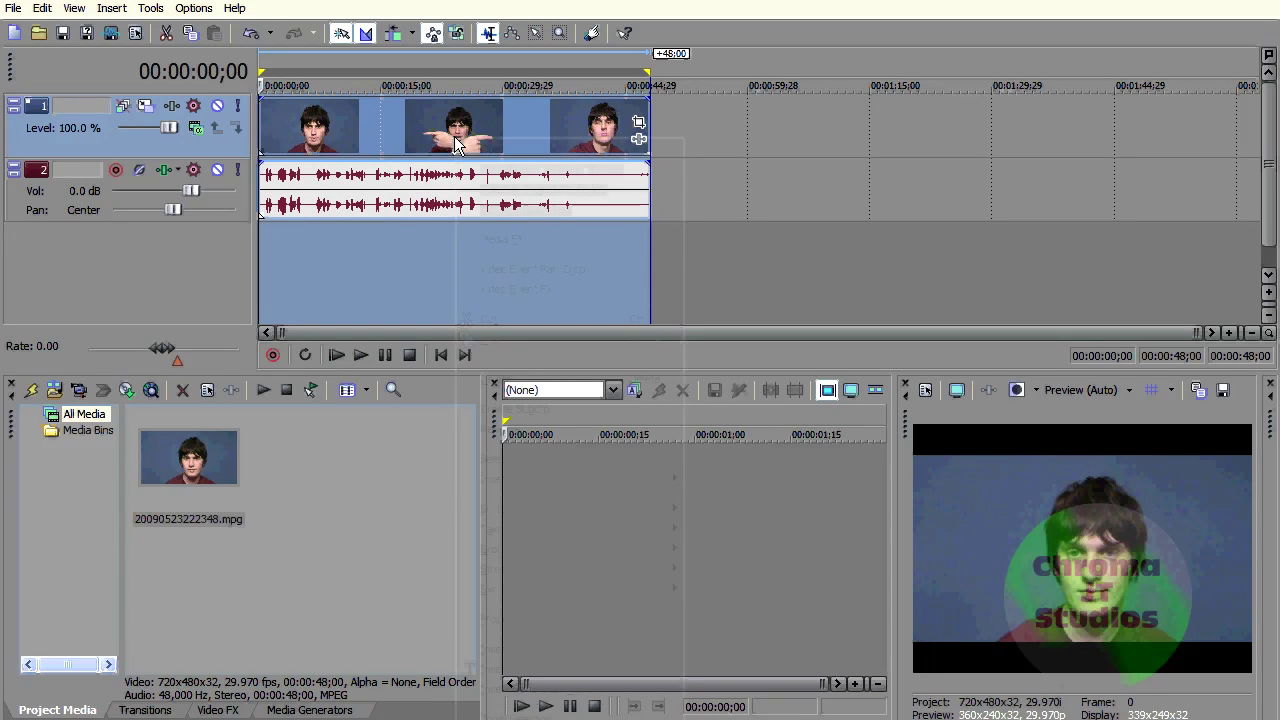
right_click(456, 143)
click(690, 578)
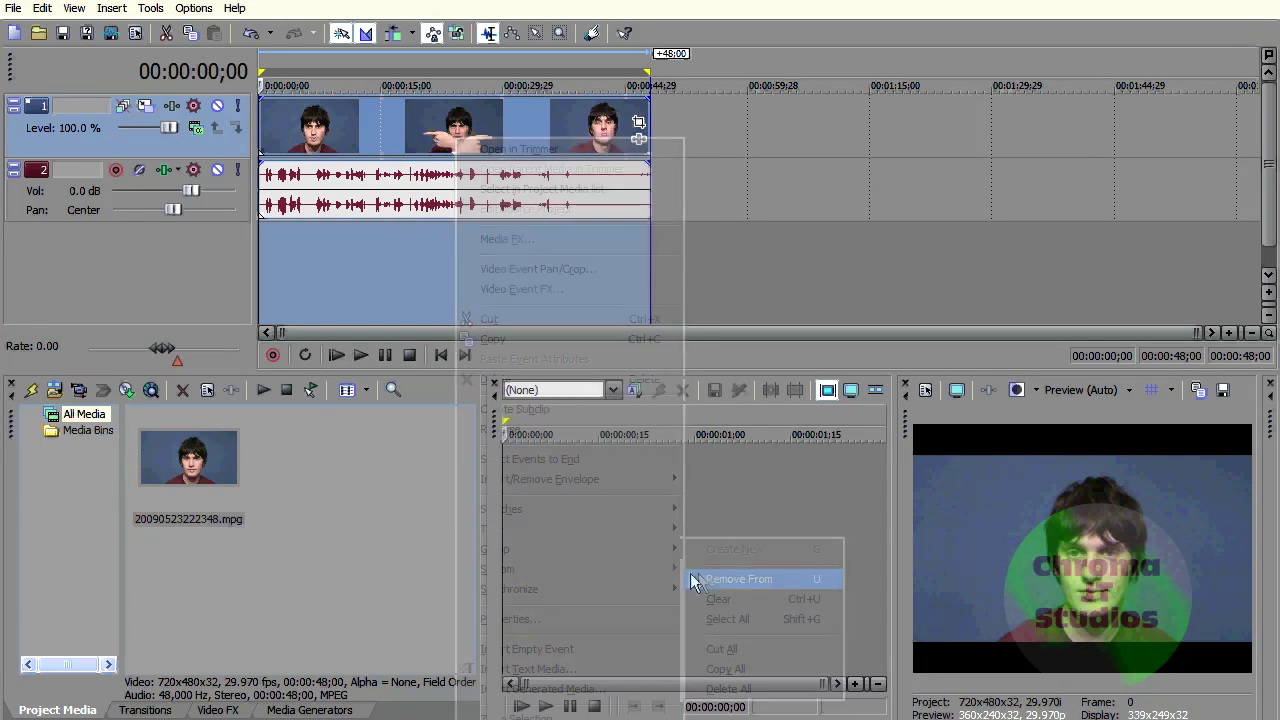
right_click(483, 132)
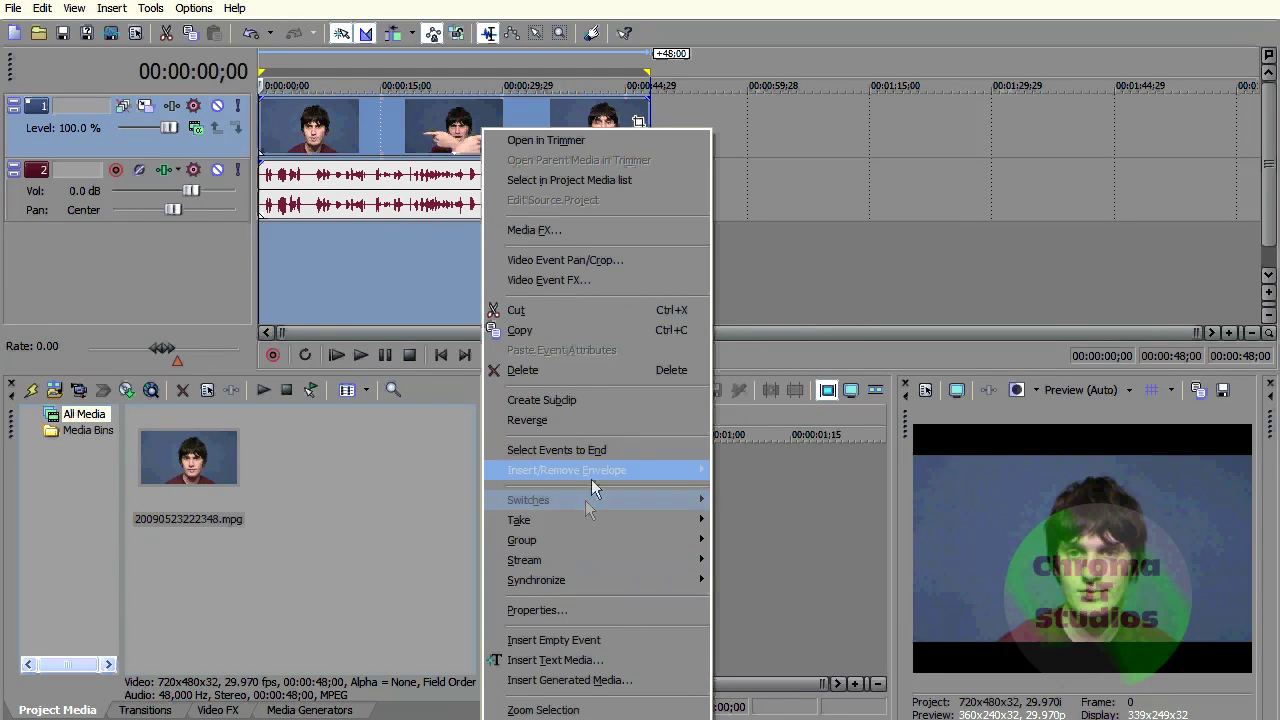
click(555, 140)
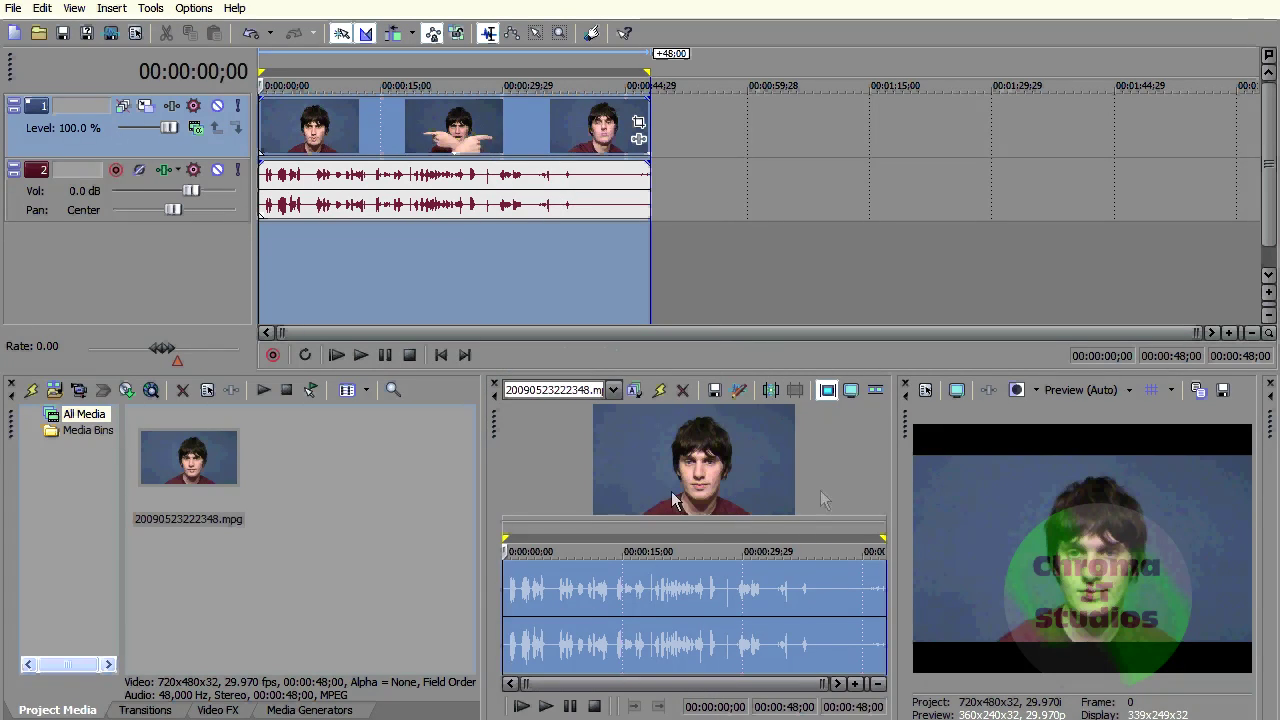
Step: Enlarge the Trimmer's video preview and play the clip from about 00:00:14;19
drag(610, 520, 610, 620)
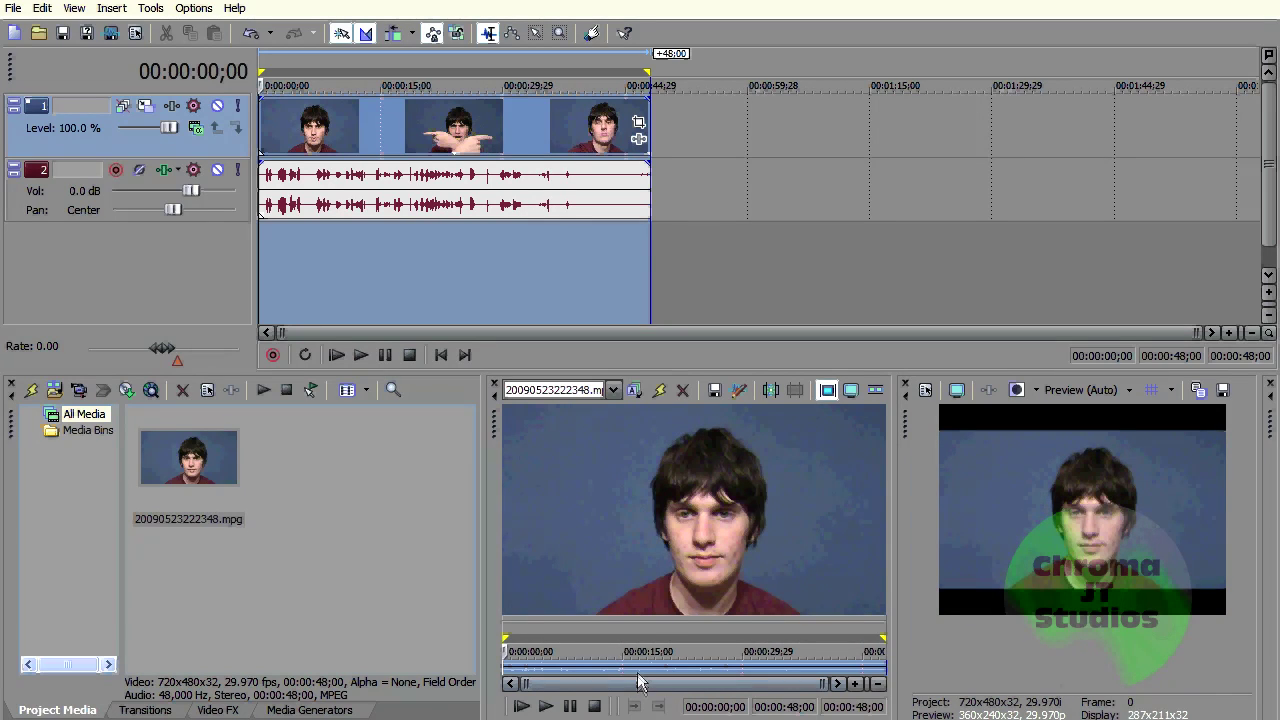
click(620, 668)
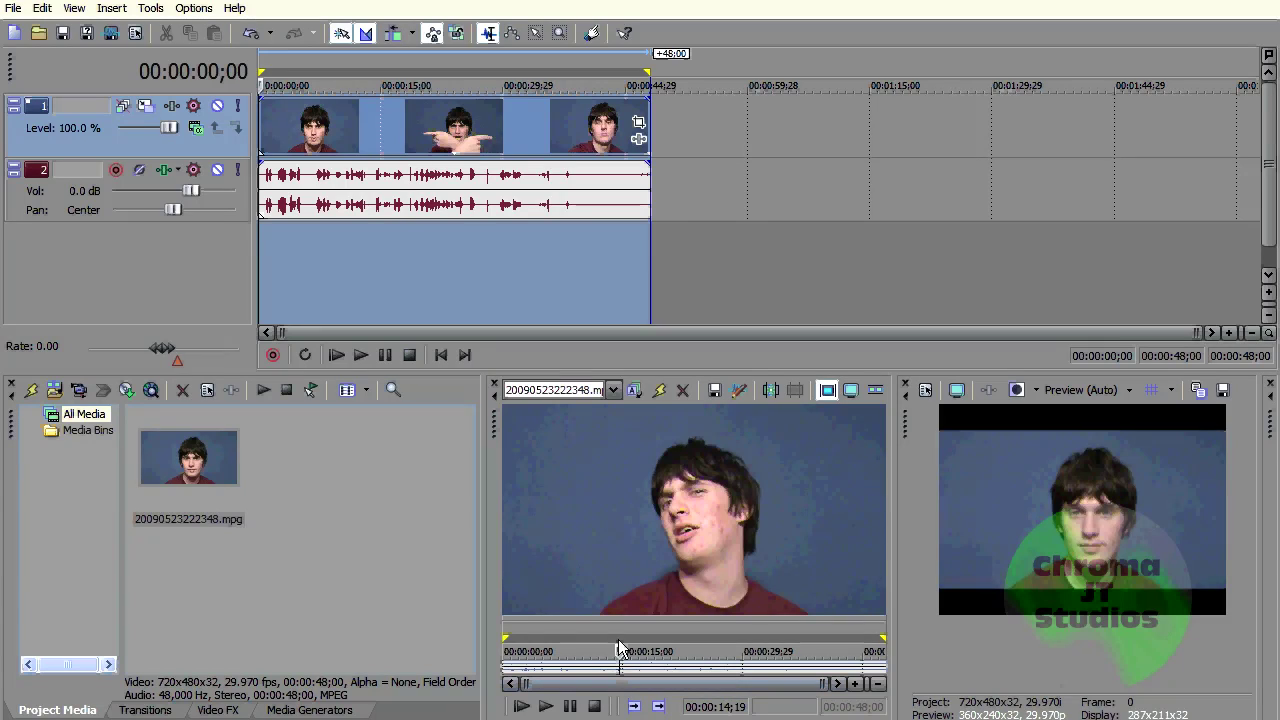
key(space)
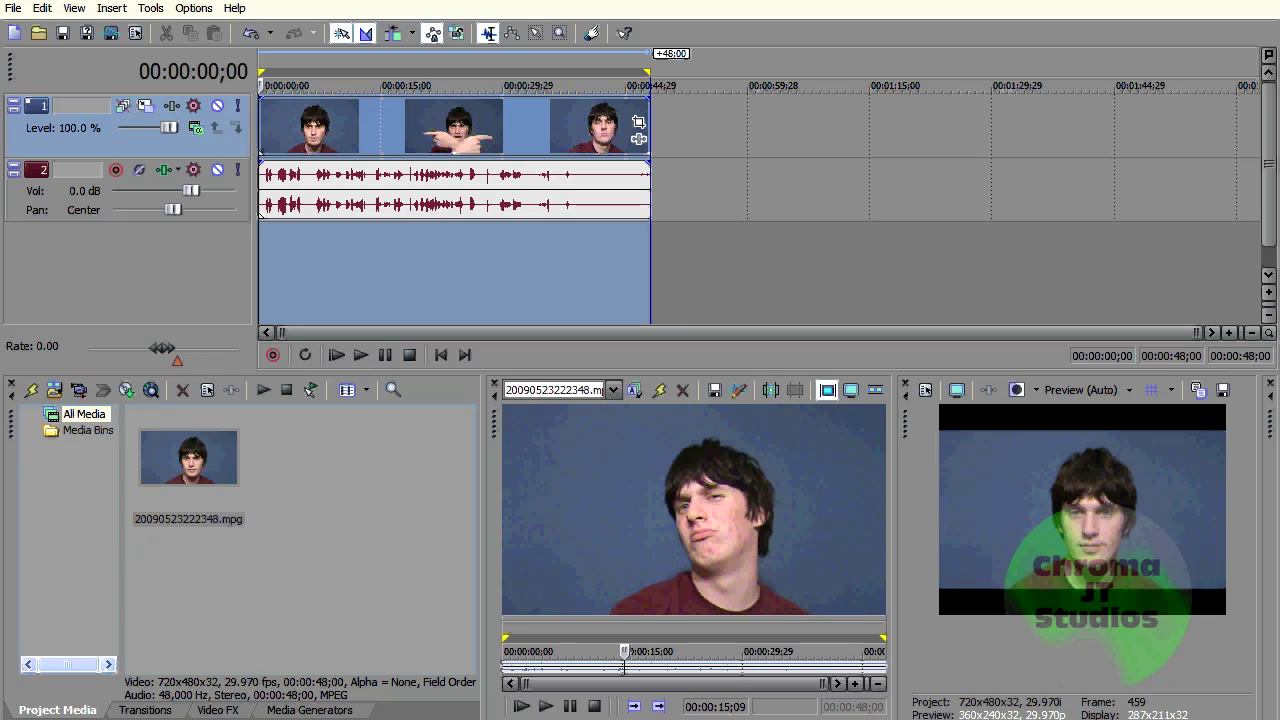
Step: Browse Transitions and Video FX, then show Media Generators with the ProType Titler presets
click(145, 709)
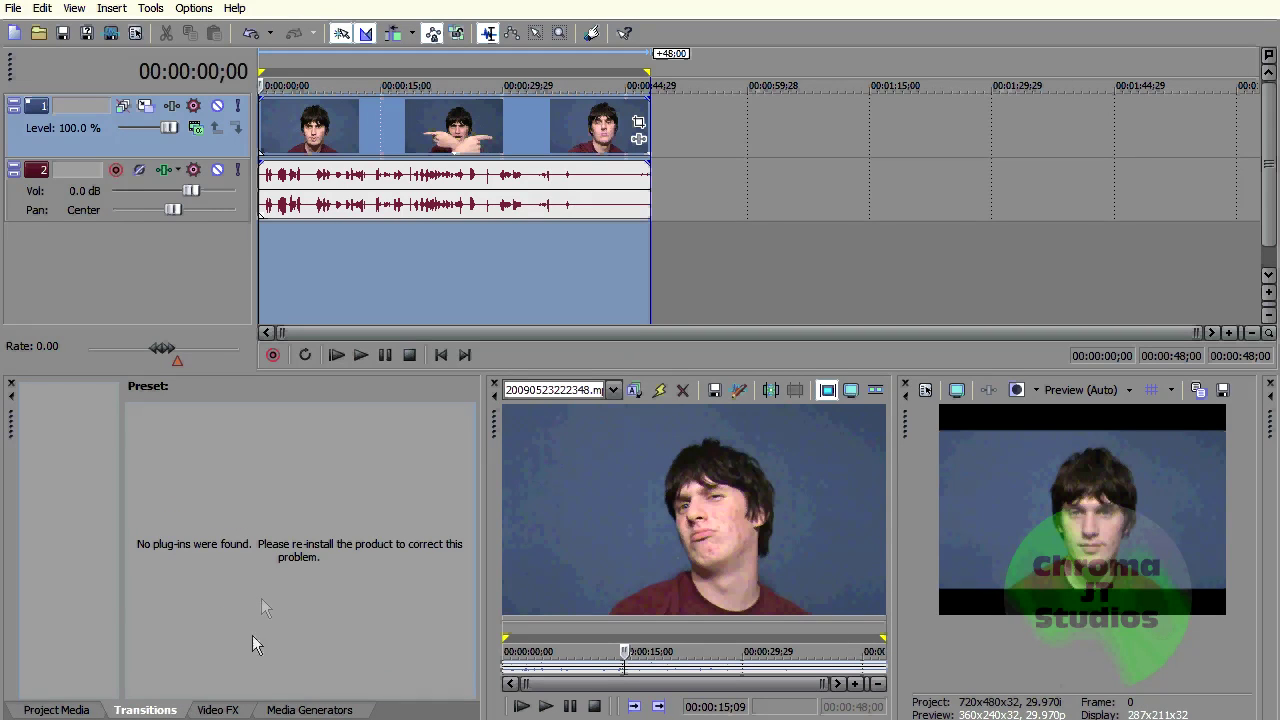
click(240, 706)
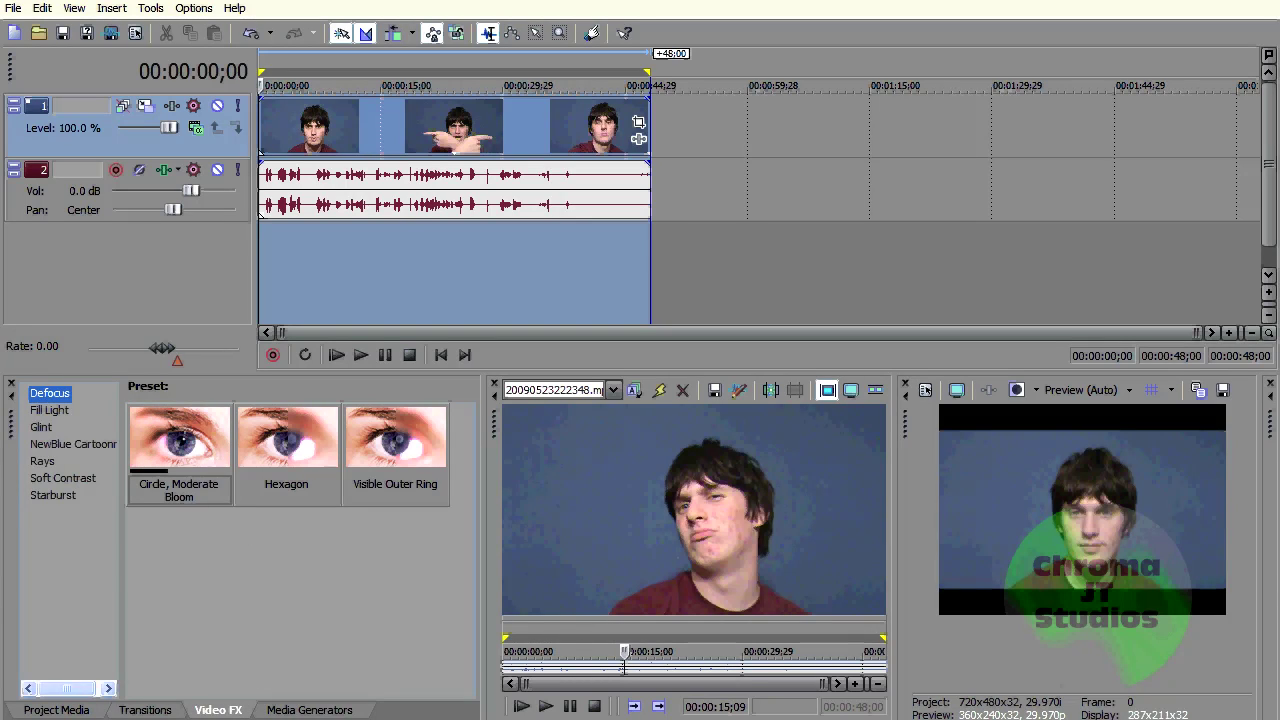
click(354, 711)
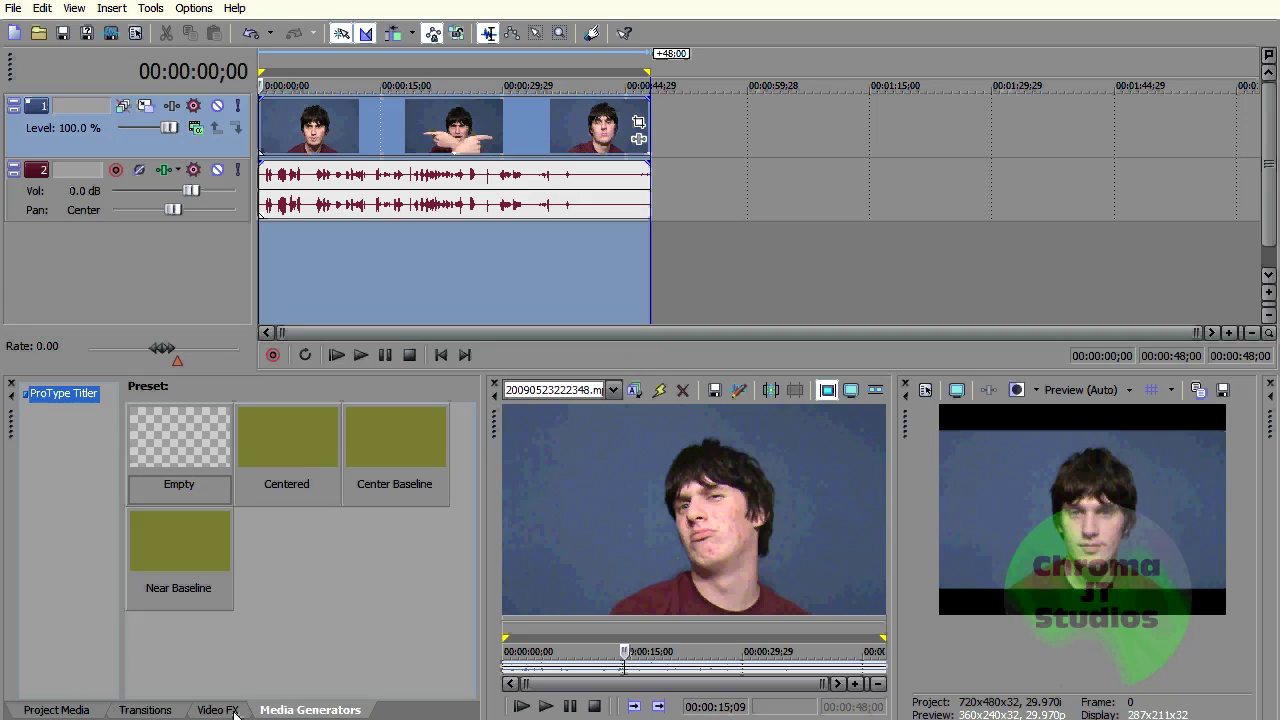
drag(236, 713, 235, 713)
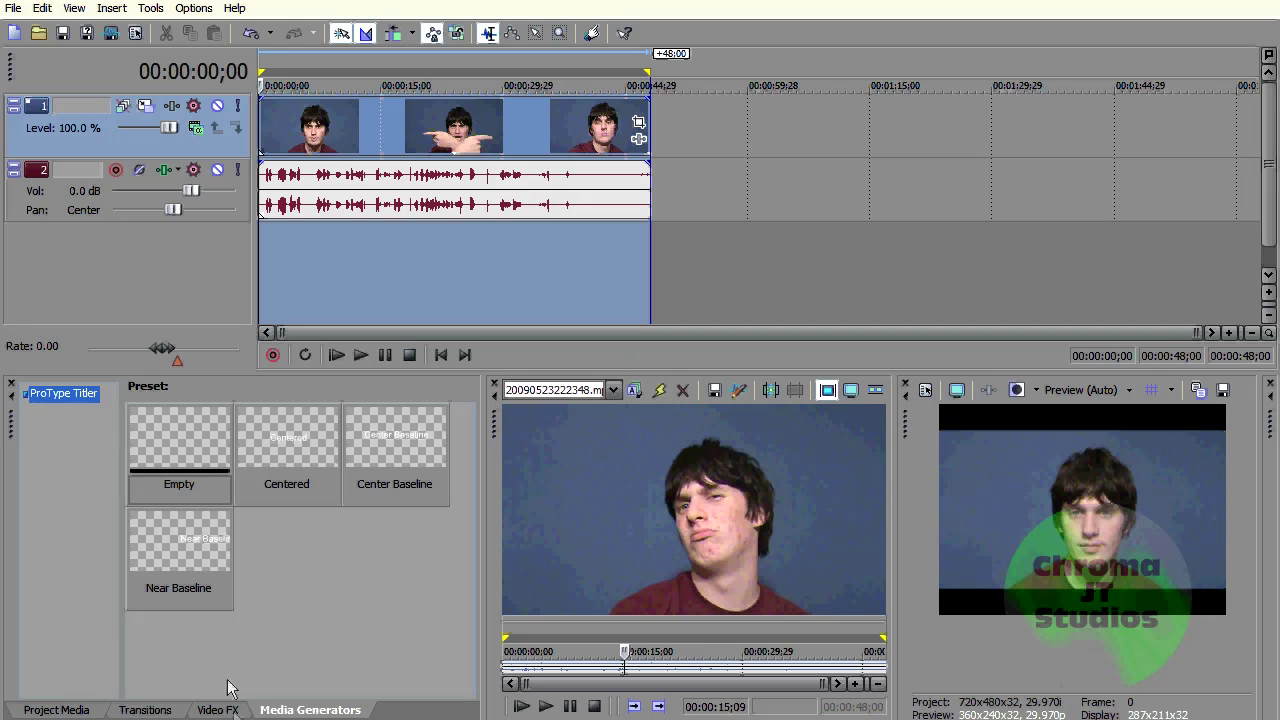
click(13, 9)
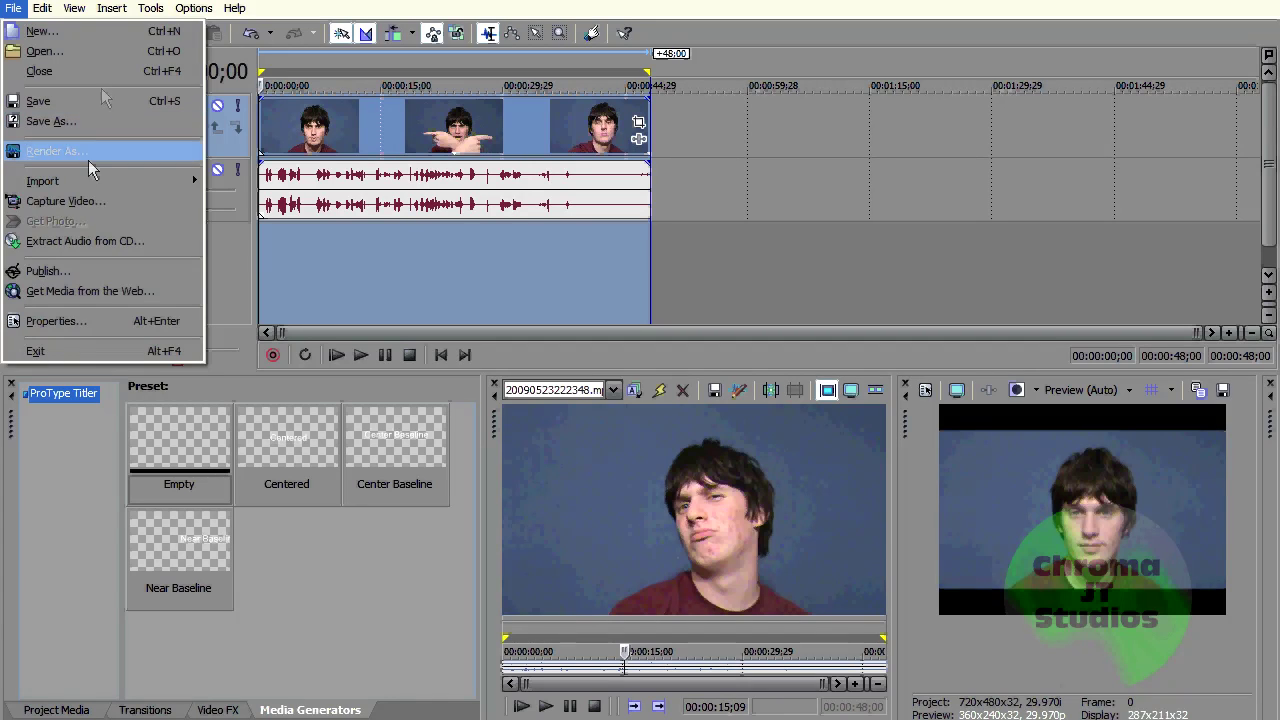
click(13, 9)
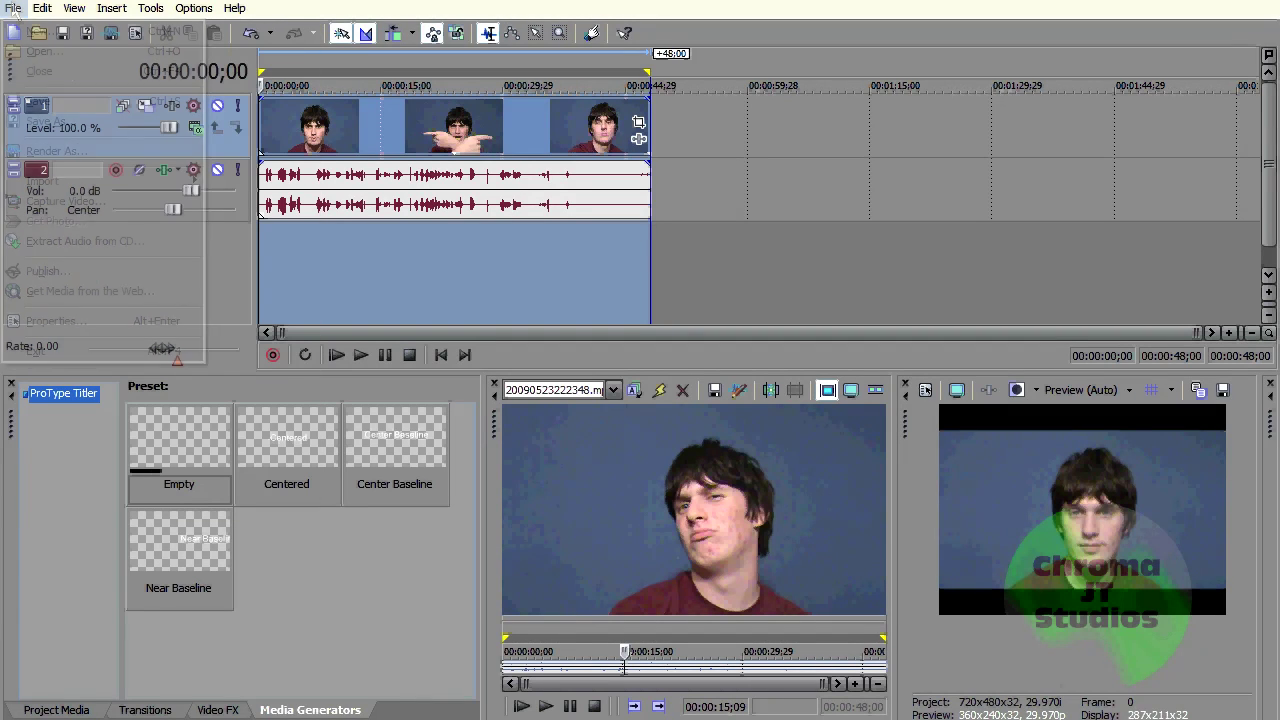